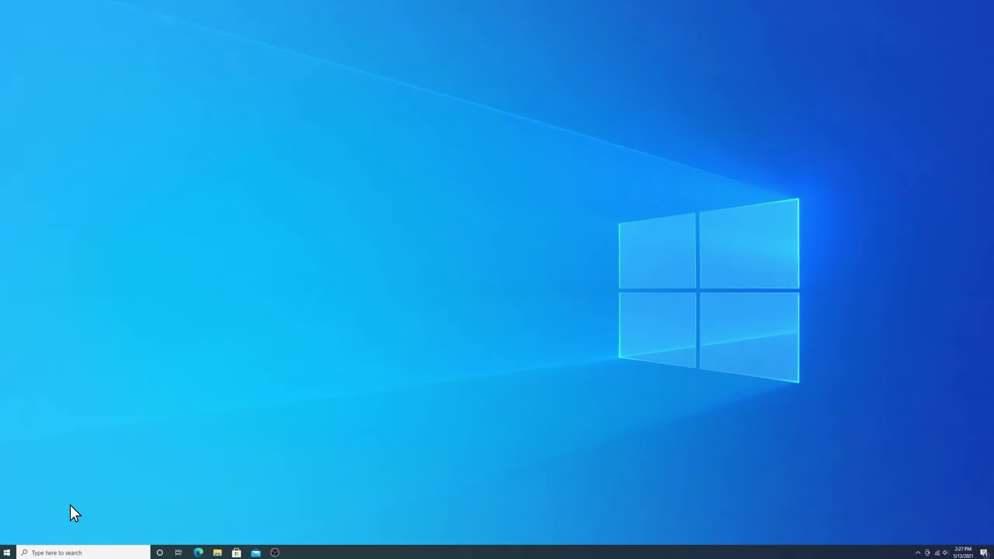
Step: Navigate from Start through Control Panel and Hardware and Sound to Devices and Printers, reaching the Online Printer's options
left_click(7, 553)
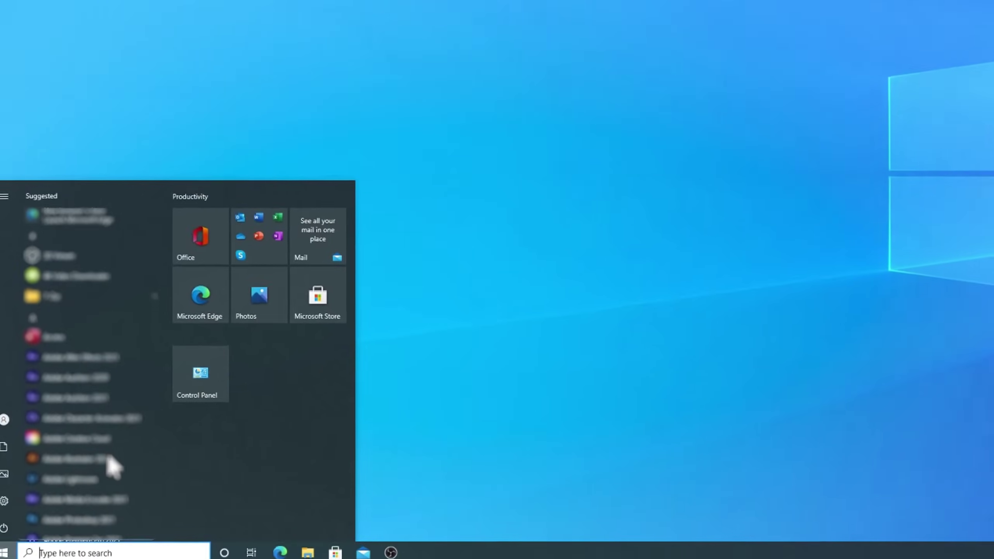
left_click(163, 425)
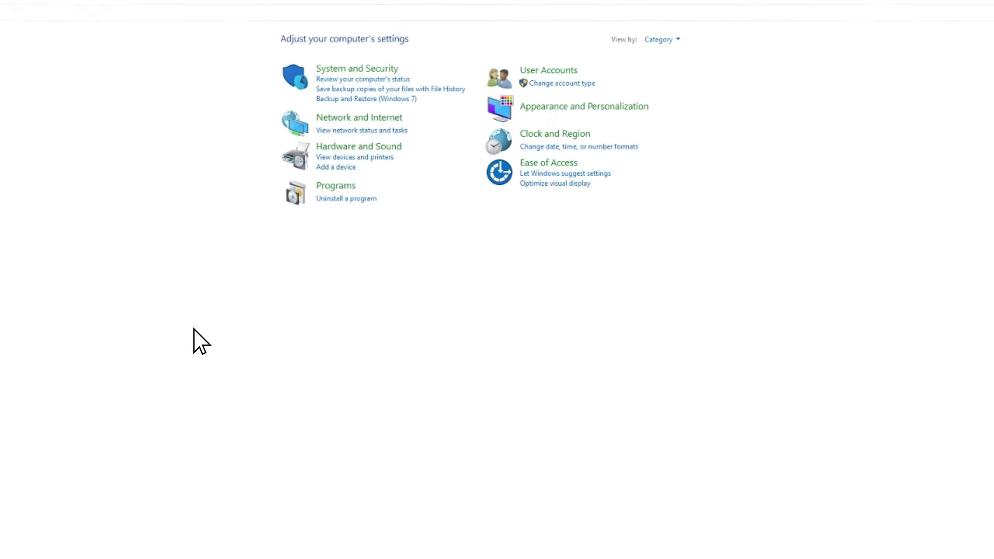
left_click(325, 176)
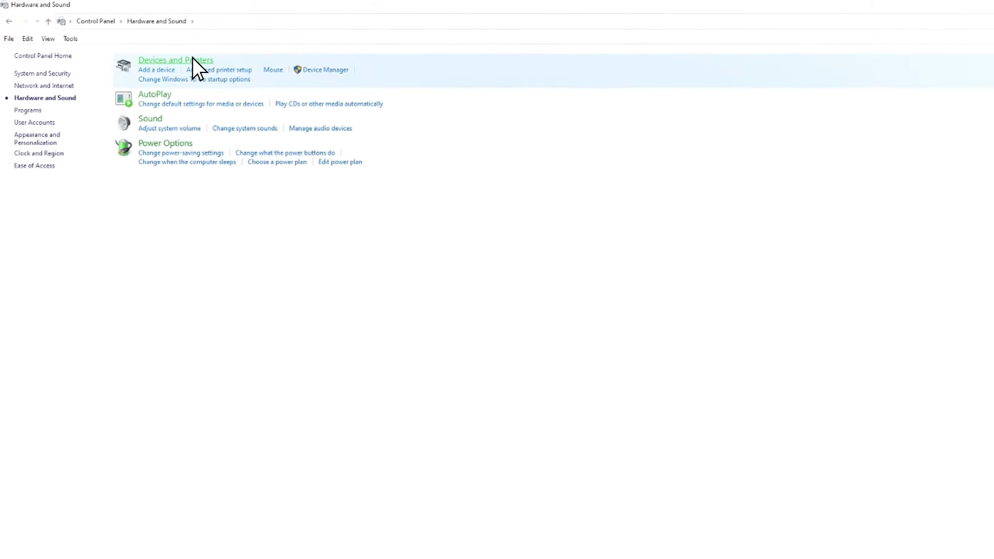
left_click(210, 65)
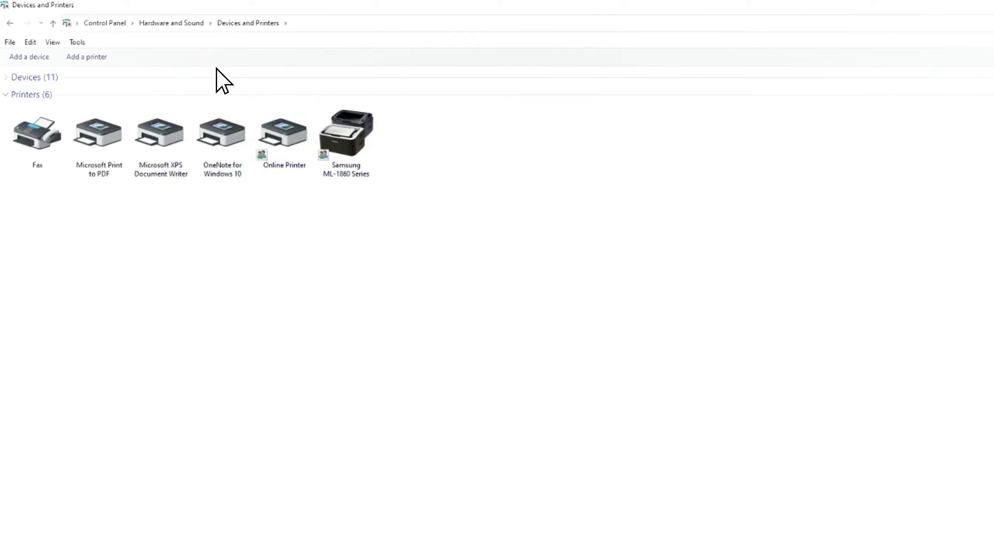
right_click(281, 138)
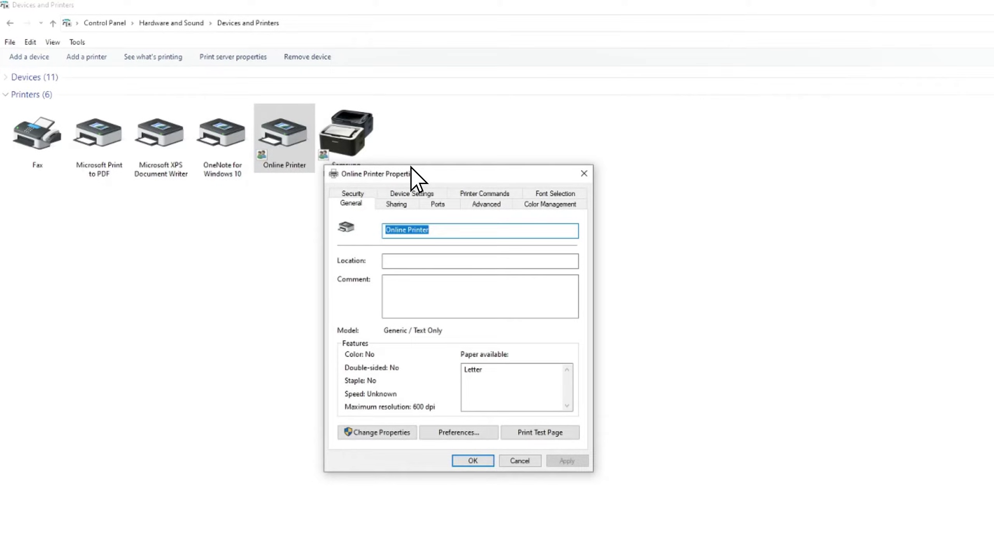
Step: View the Online Printer's TCP/IP port assignment in its properties
left_click(441, 203)
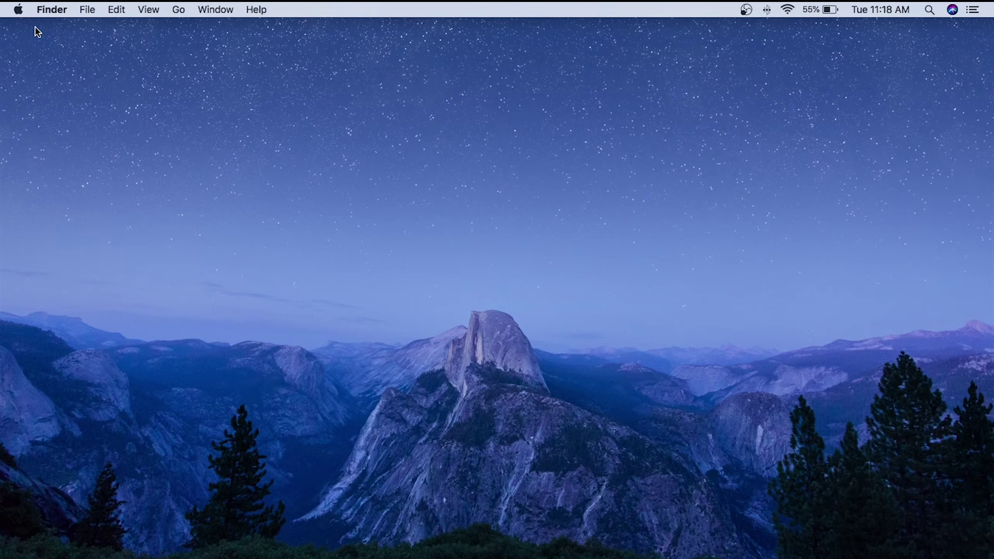
Step: Reach Printers & Scanners in System Preferences showing Office Printer at 141.168.167.93
left_click(19, 10)
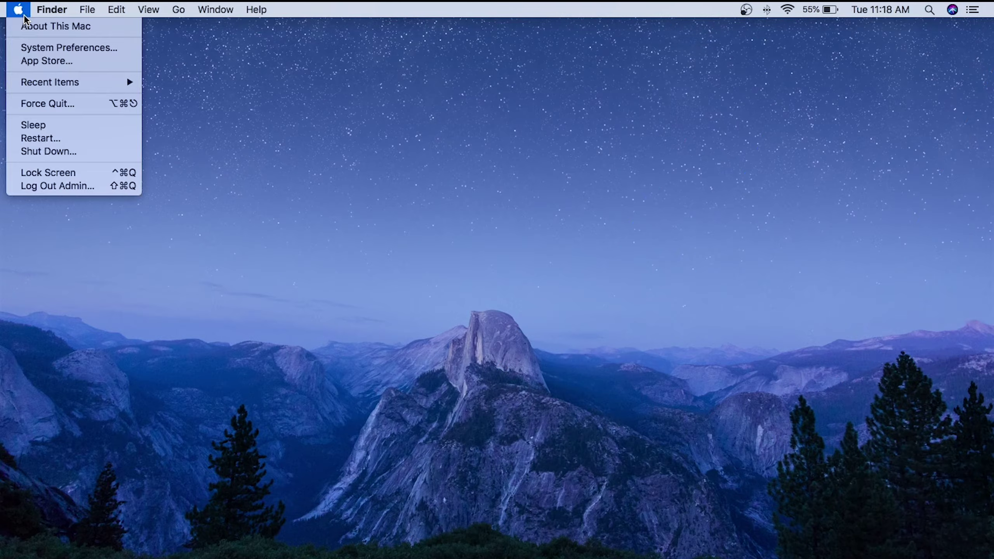
left_click(59, 52)
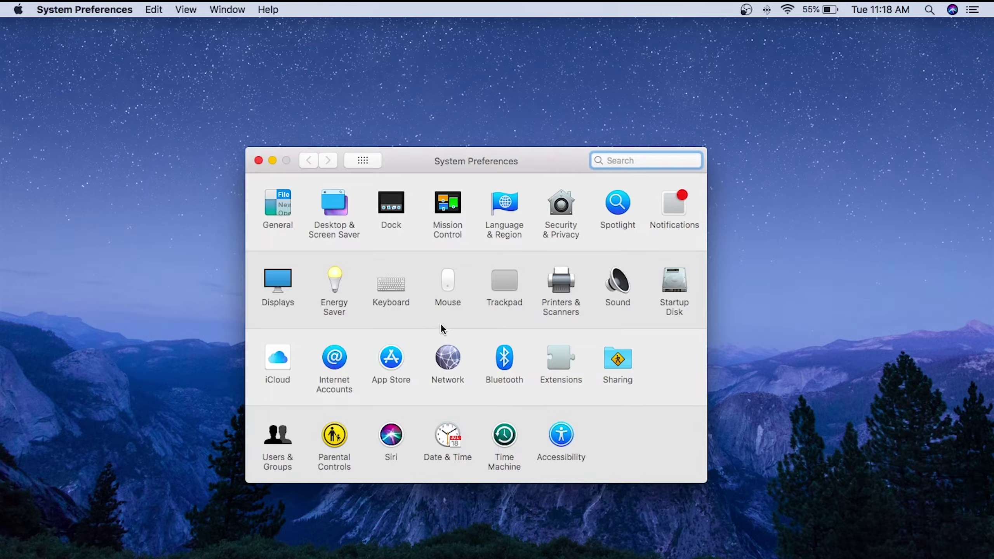
left_click(560, 291)
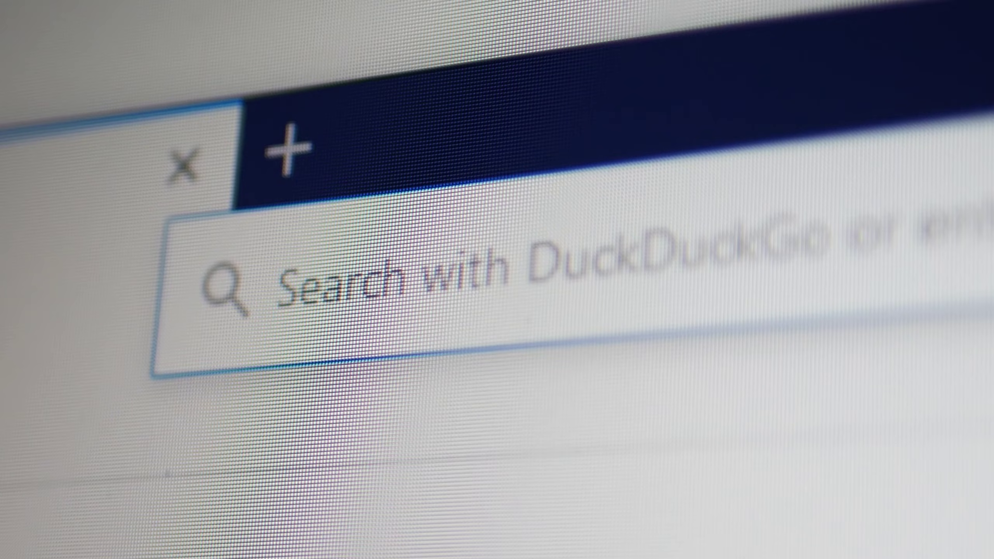
type("192.168.1.1")
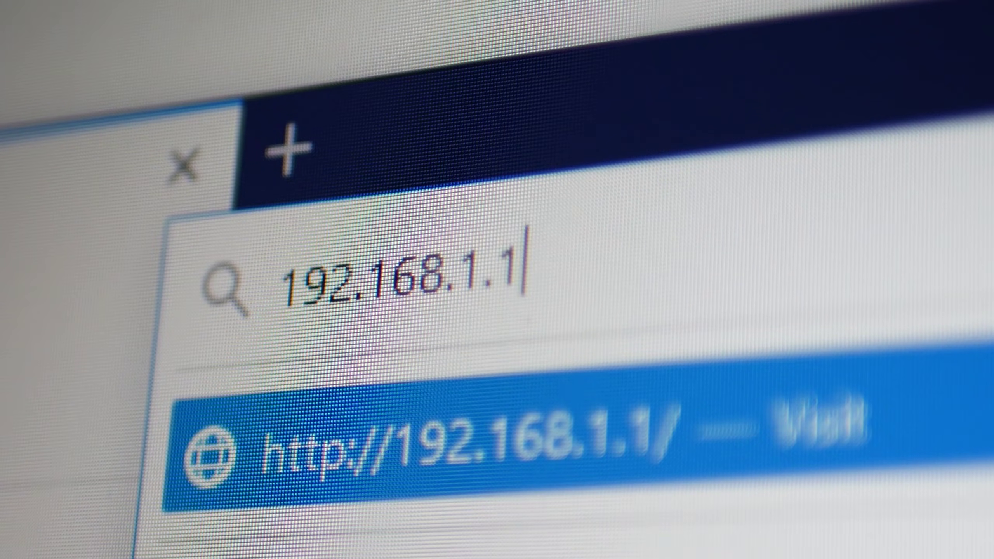
Step: Load the router page at 192.168.1.1 in the browser
key("Return")
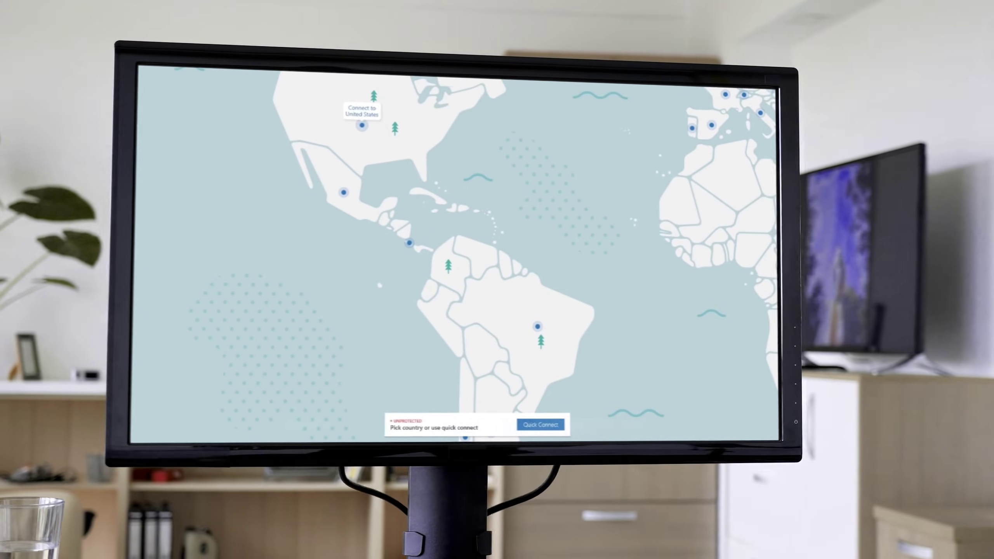
Step: Quick Connect NordVPN to the best available United States server
left_click(361, 124)
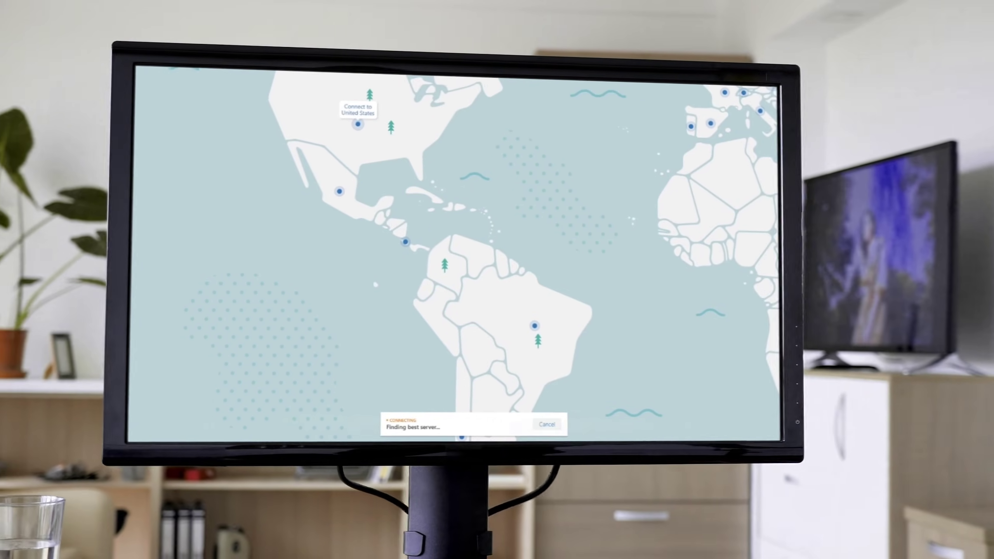